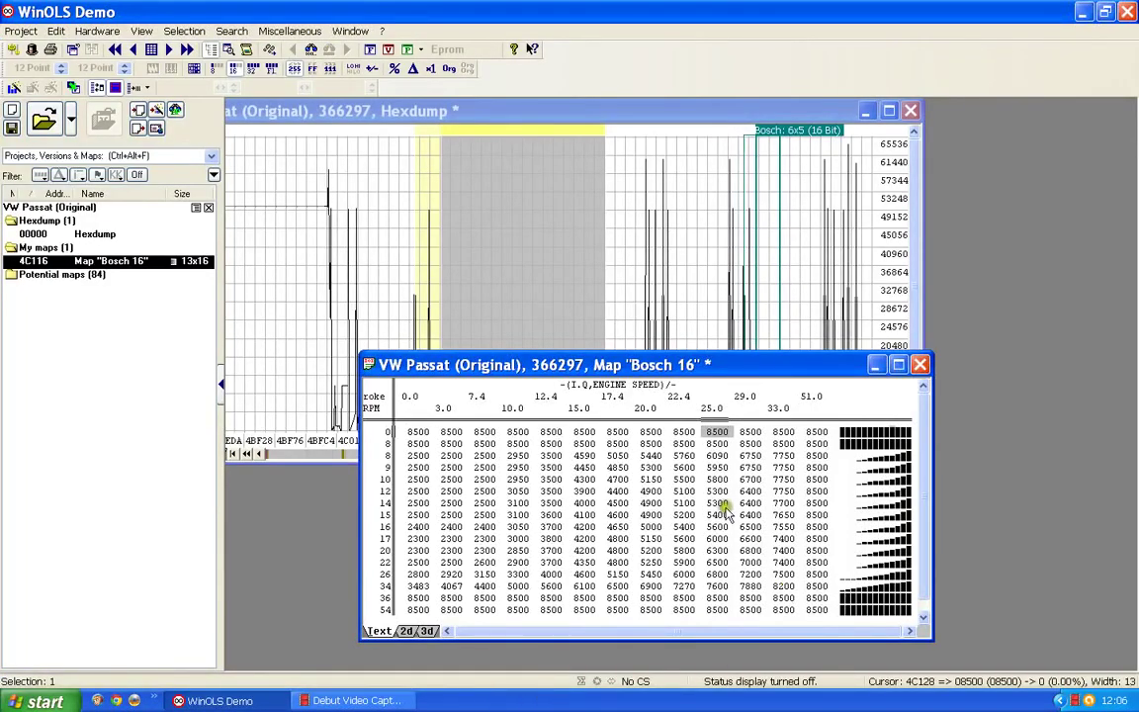
Arrange the hexdump and Map "Bosch 16" windows so the hexdump graph sits fully visible above the map table.
click(590, 367)
click(745, 372)
drag(745, 372, 317, 453)
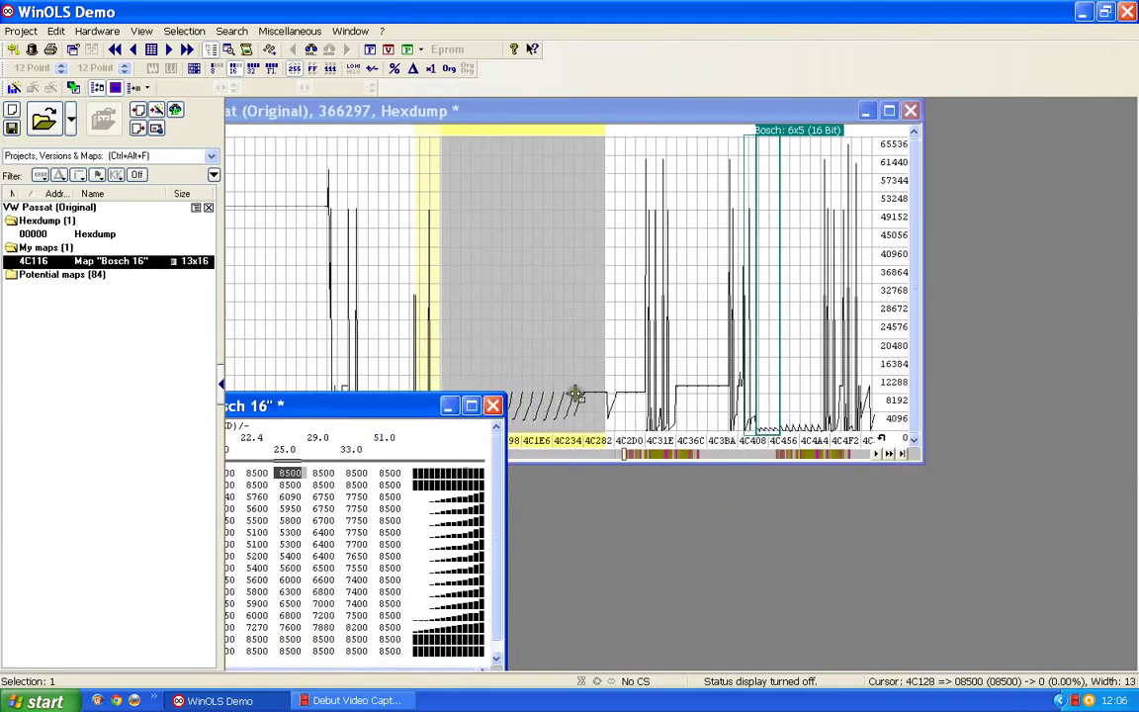
drag(551, 107, 730, 106)
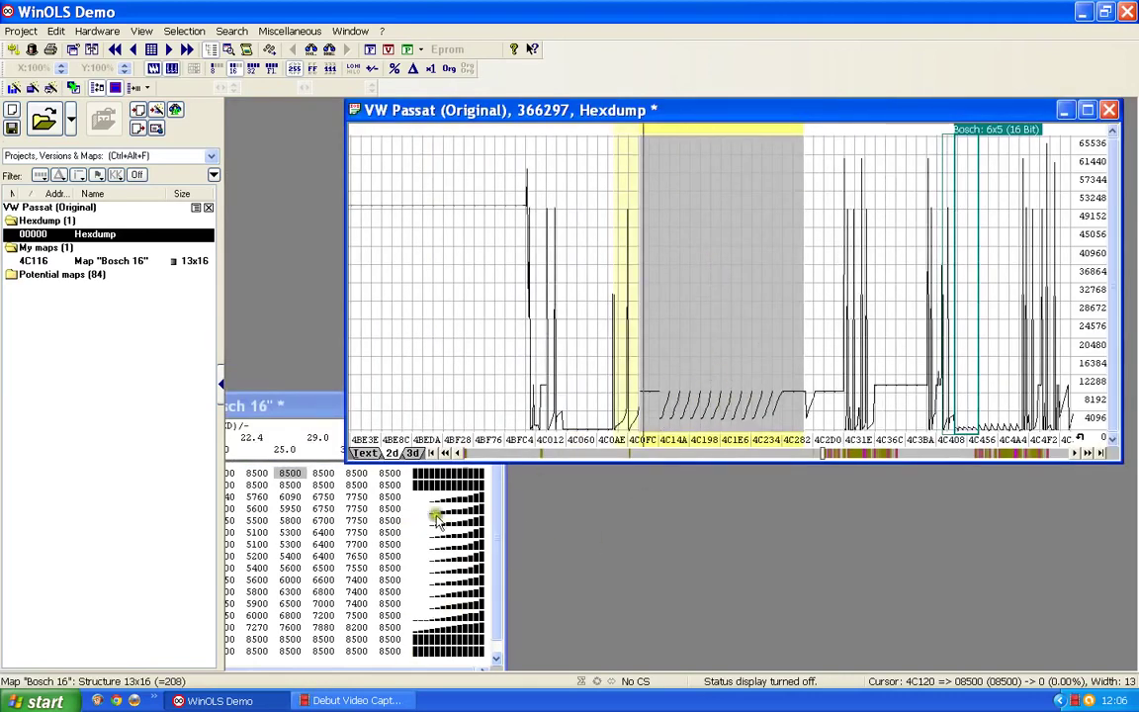
click(388, 556)
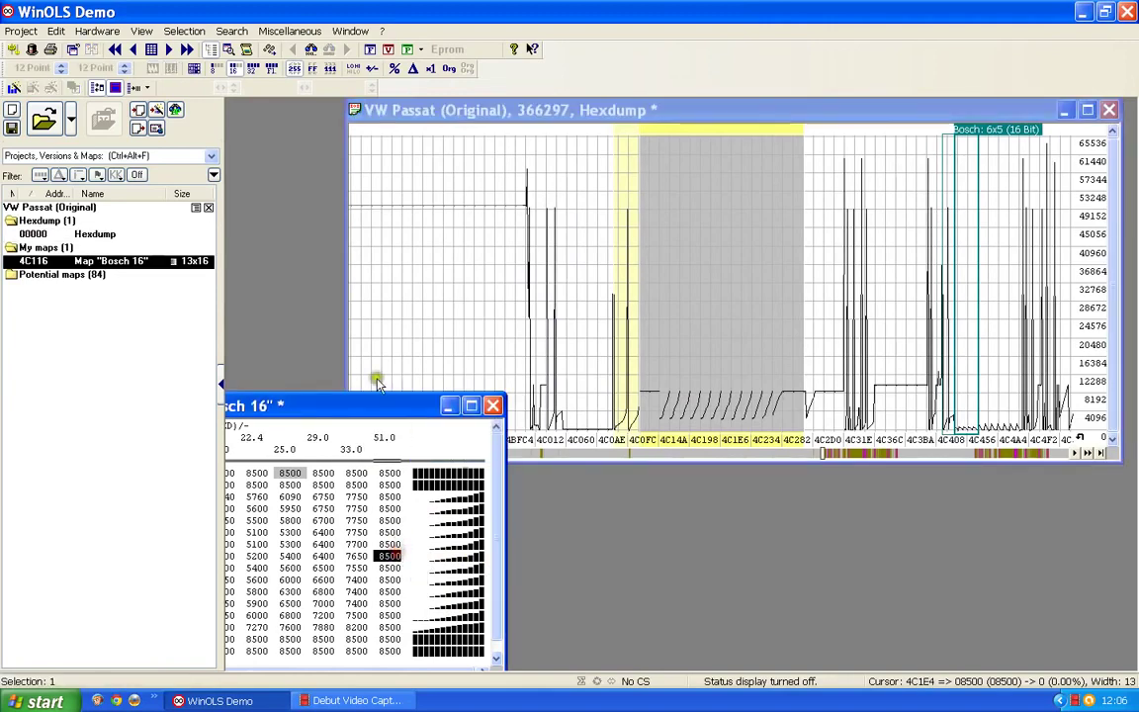
double_click(740, 400)
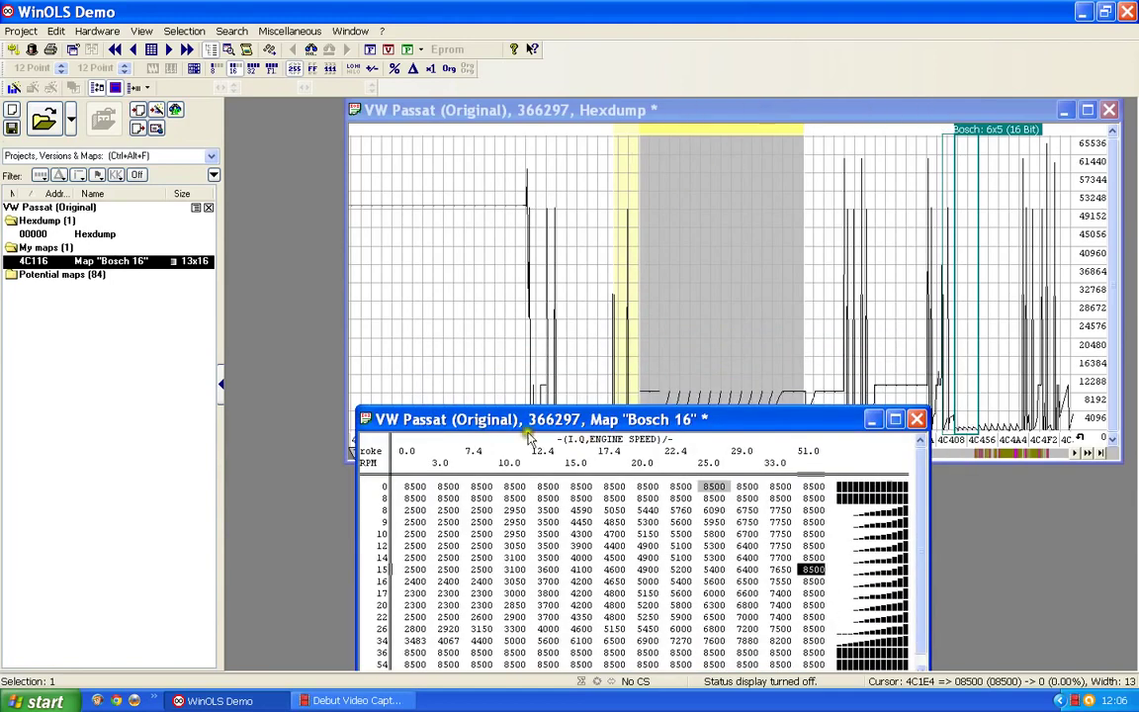
drag(516, 420, 537, 528)
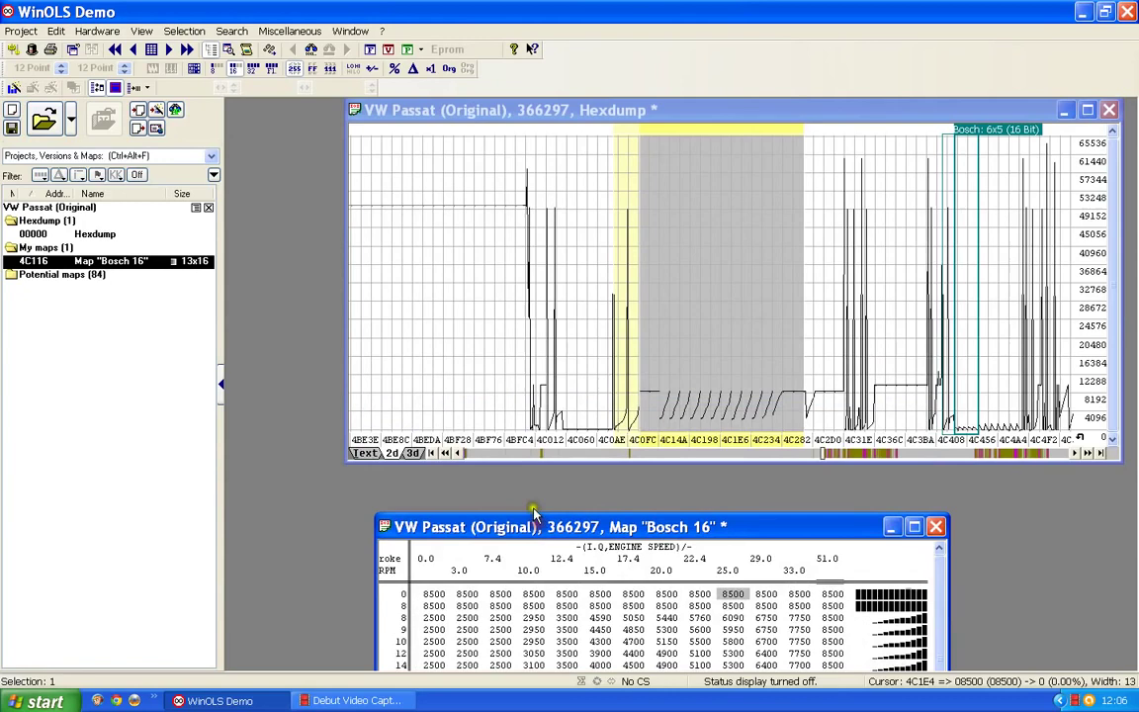
click(422, 114)
drag(423, 113, 343, 107)
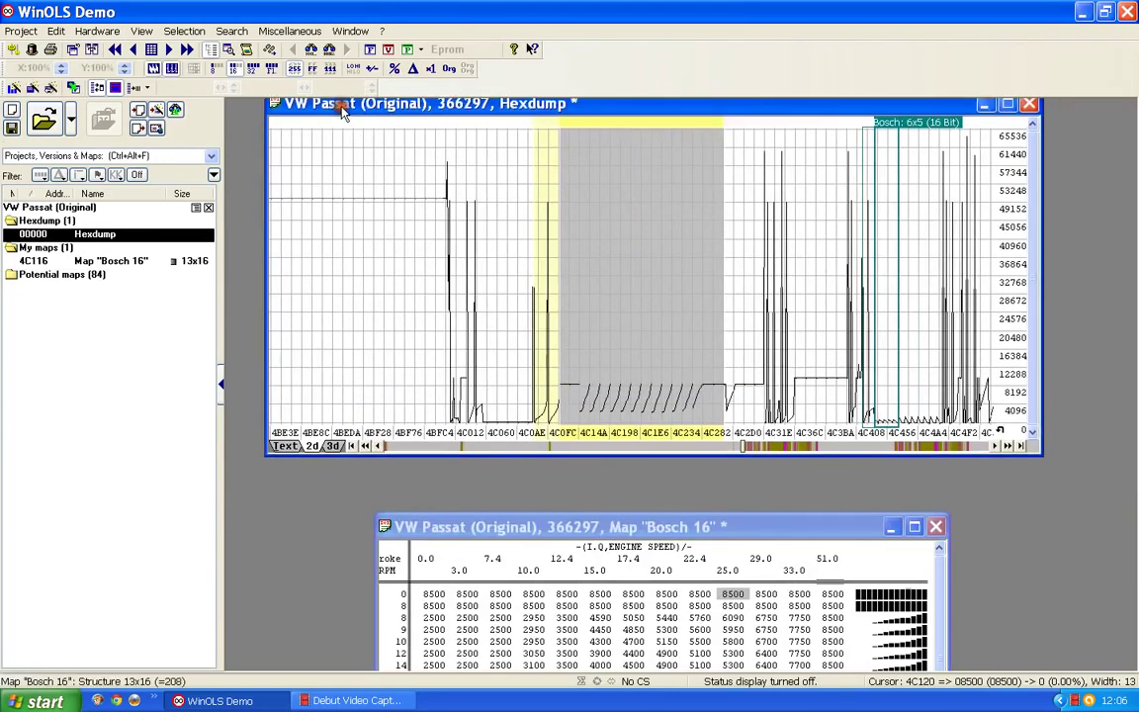
Show the hexdump as text with the whole map block at 4C116 in view, and raise the map window until its table is fully visible.
click(285, 445)
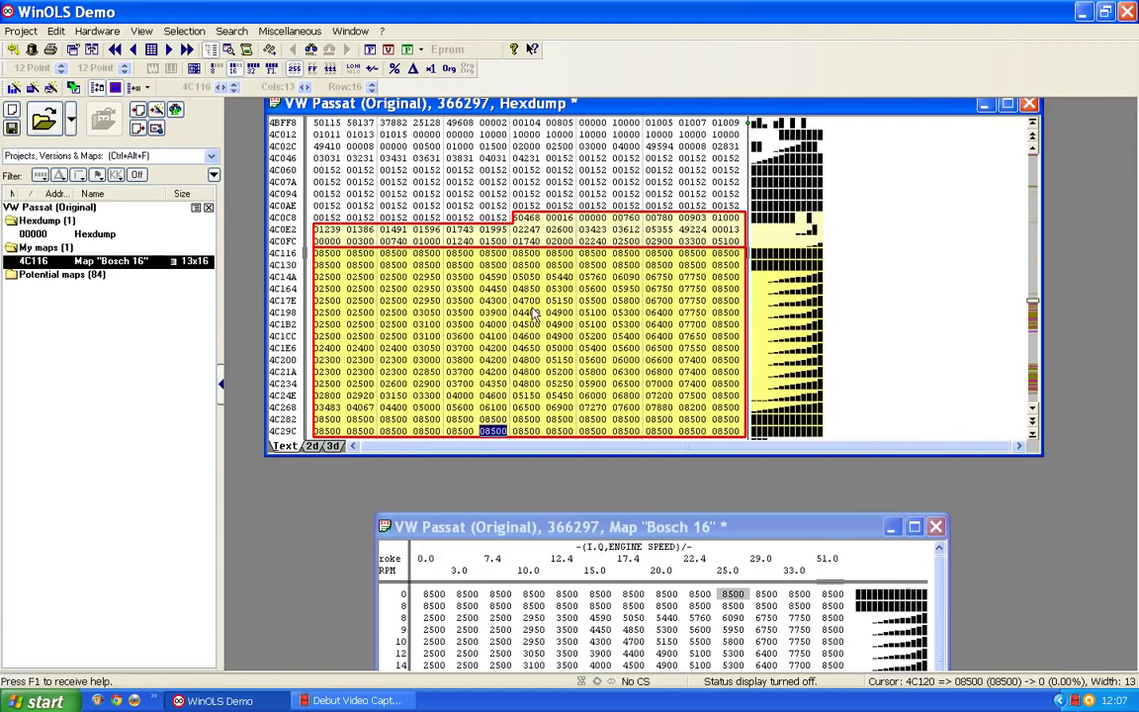
scroll(534, 313, down, 2)
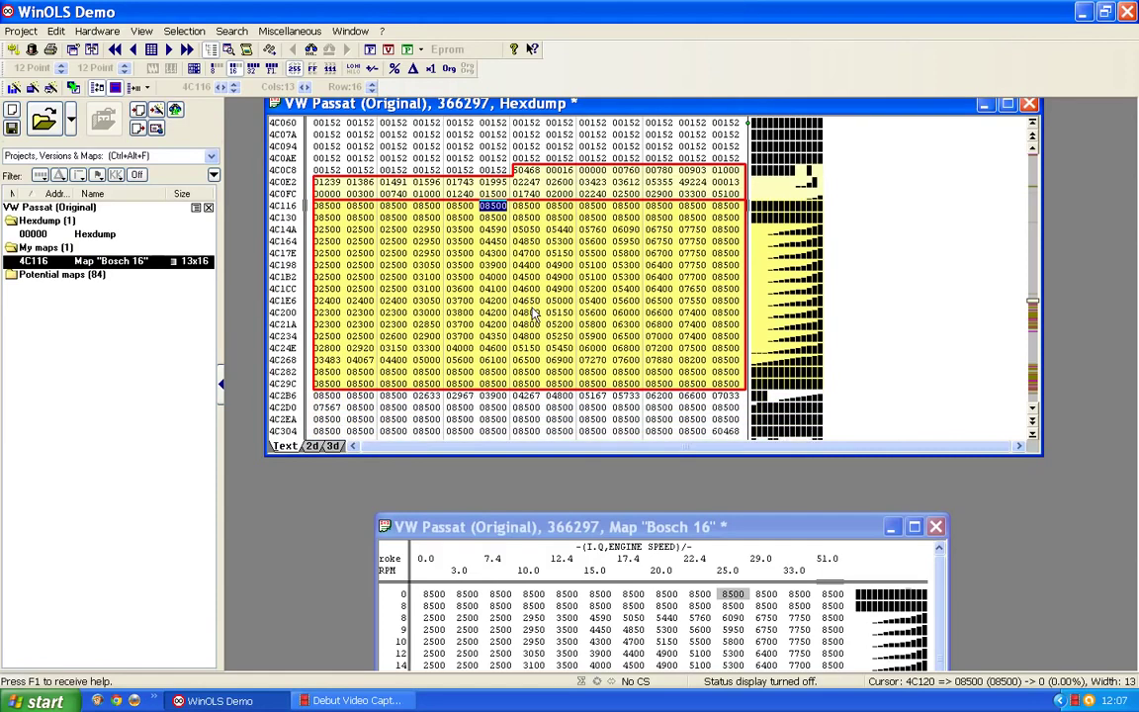
scroll(534, 313, down, 3)
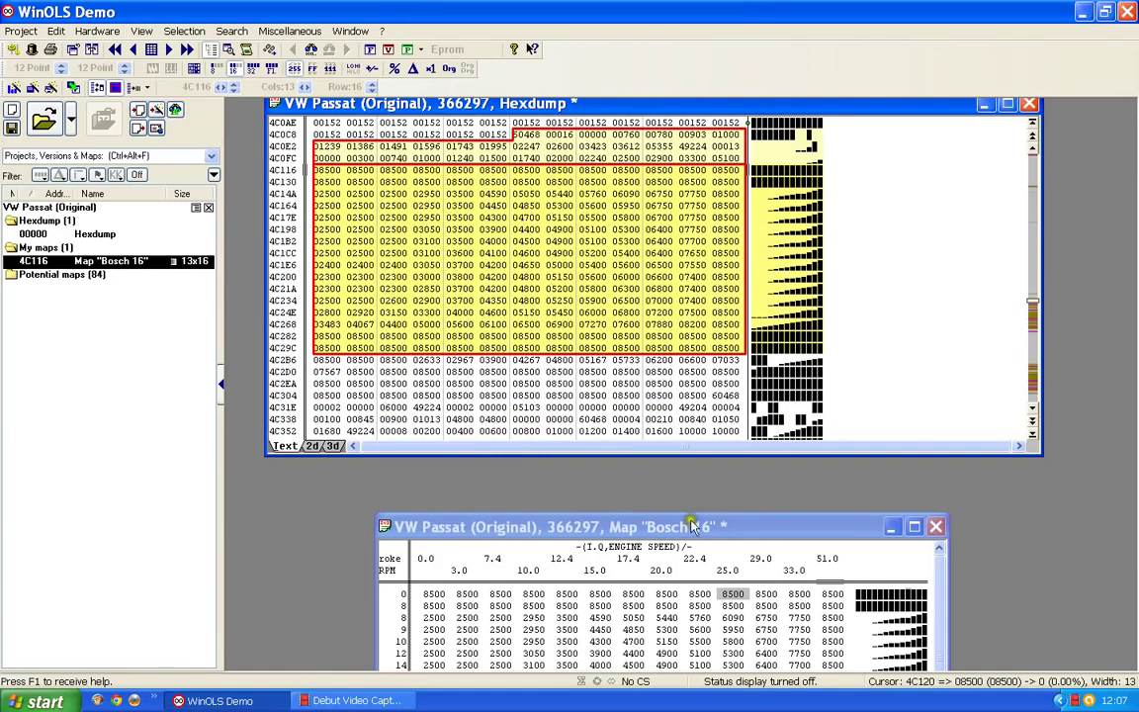
drag(651, 464, 638, 400)
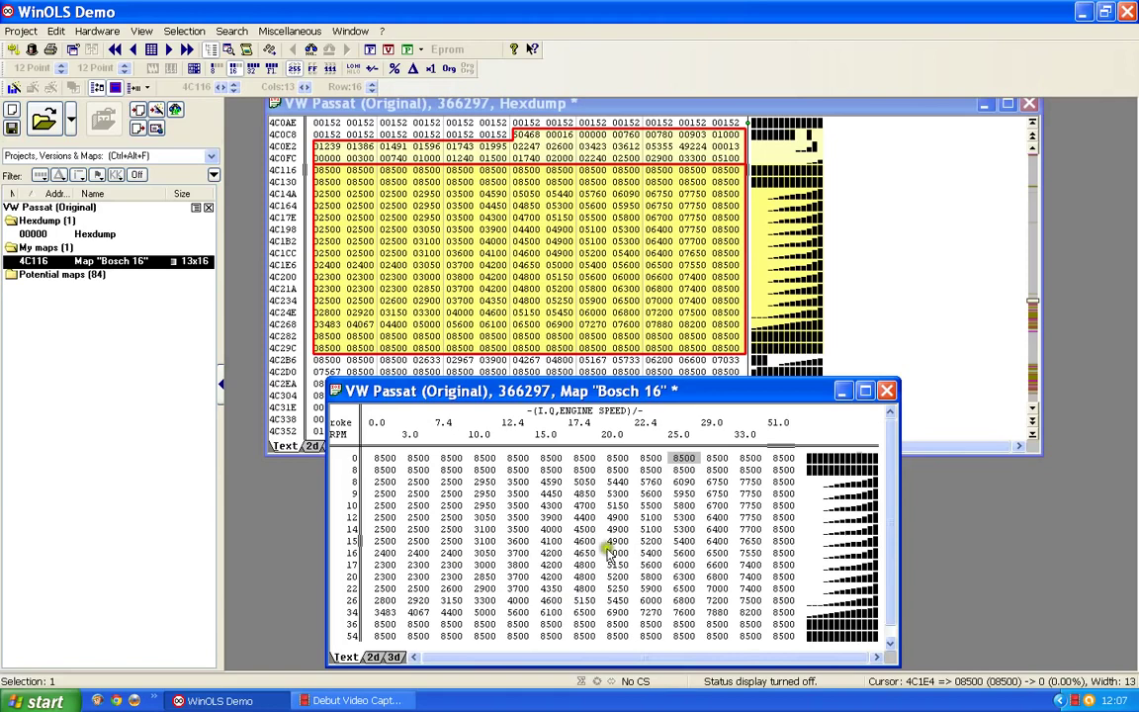
Name the map "EGR map", with the description "Mass Air Flow" and the unit mg/stroke.
double_click(550, 529)
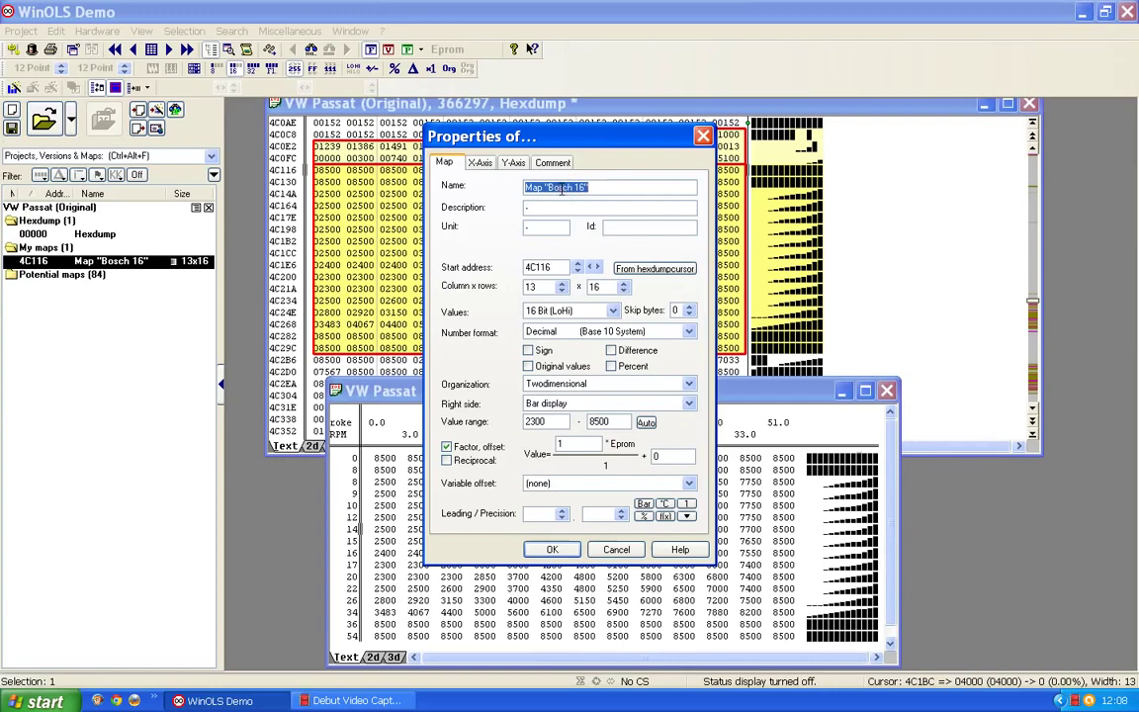
text(EGR map)
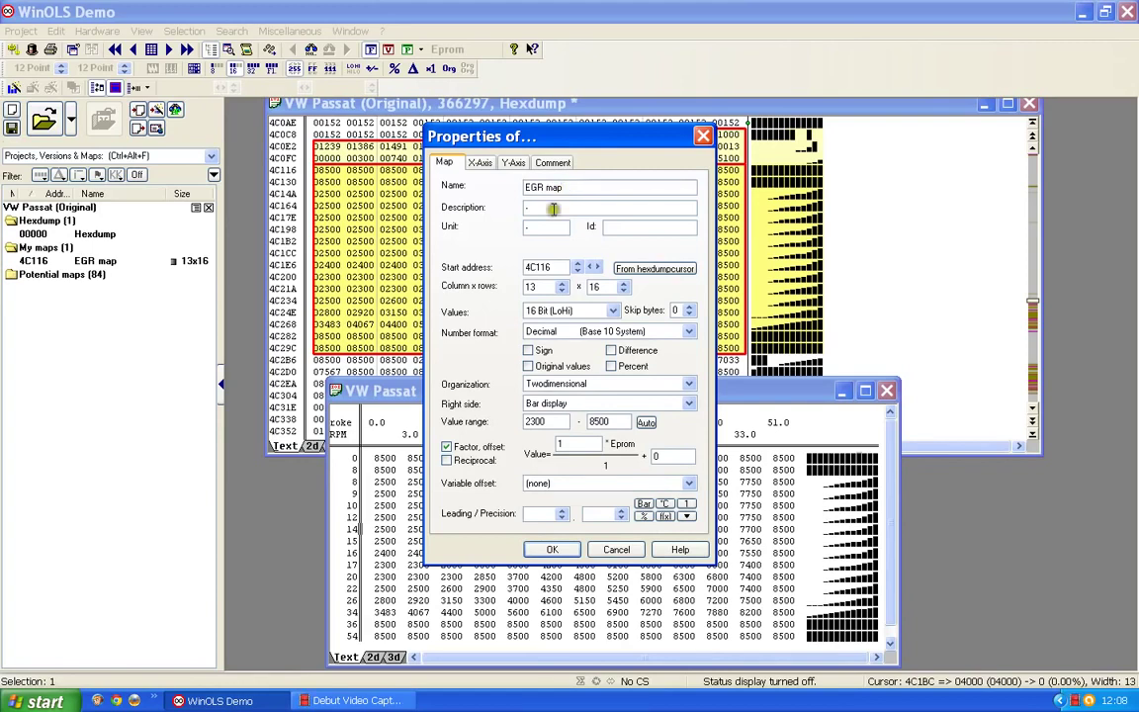
click(545, 205)
click(537, 229)
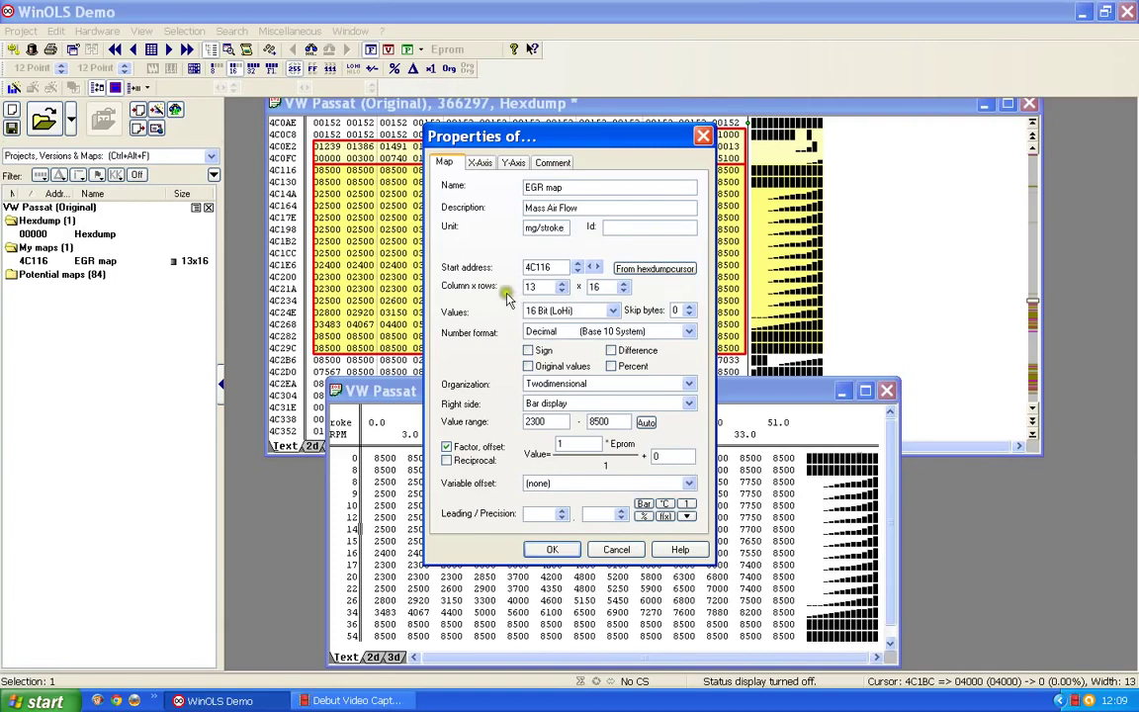
Set the EGR map's value factor to 0.1 and apply the map properties.
double_click(558, 444)
text(0.1)
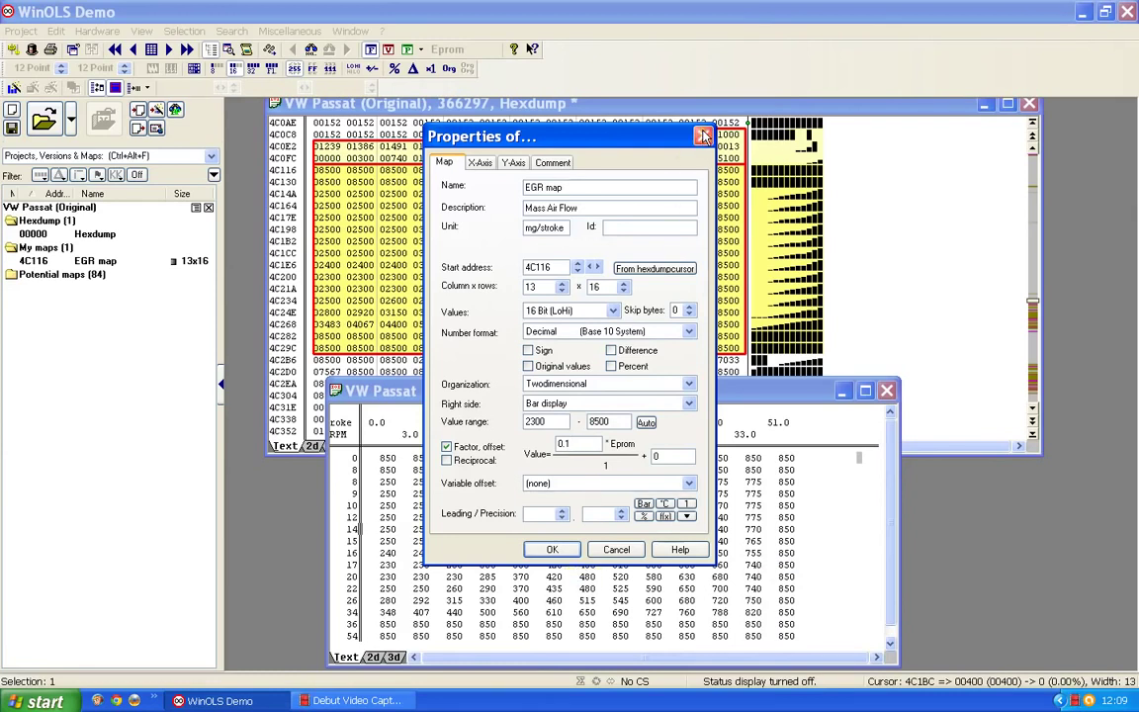
click(560, 551)
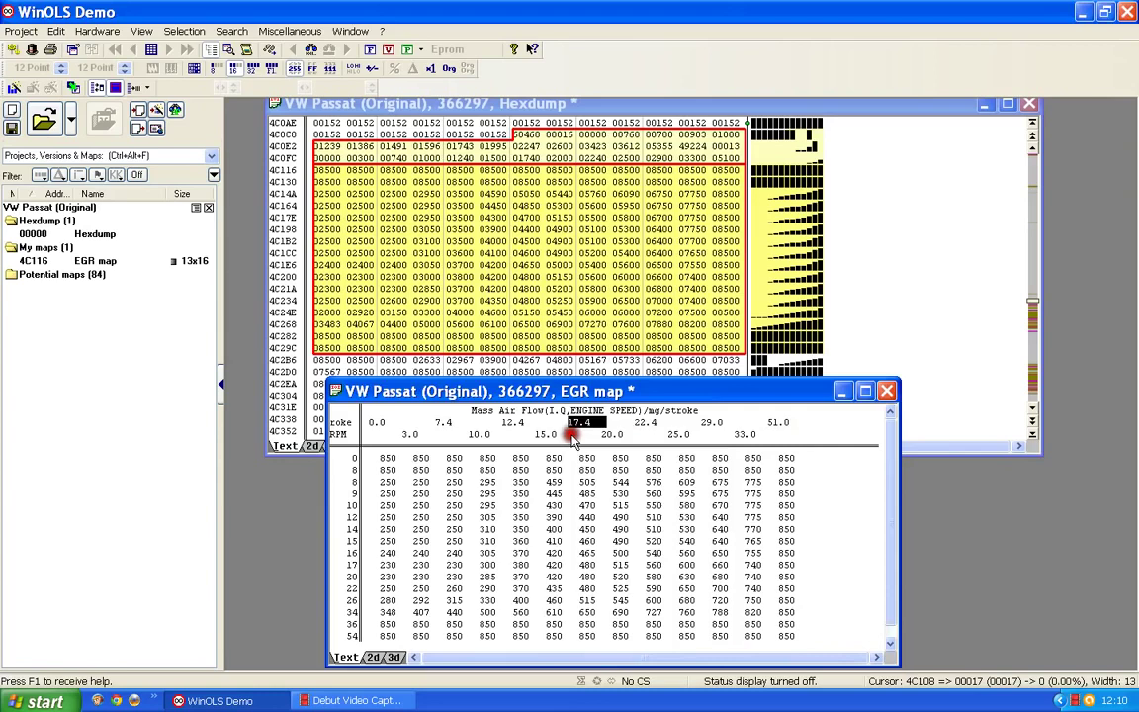
Try a precision of 2 on the EGR map's I.Q axis and restore it to 1.
double_click(512, 407)
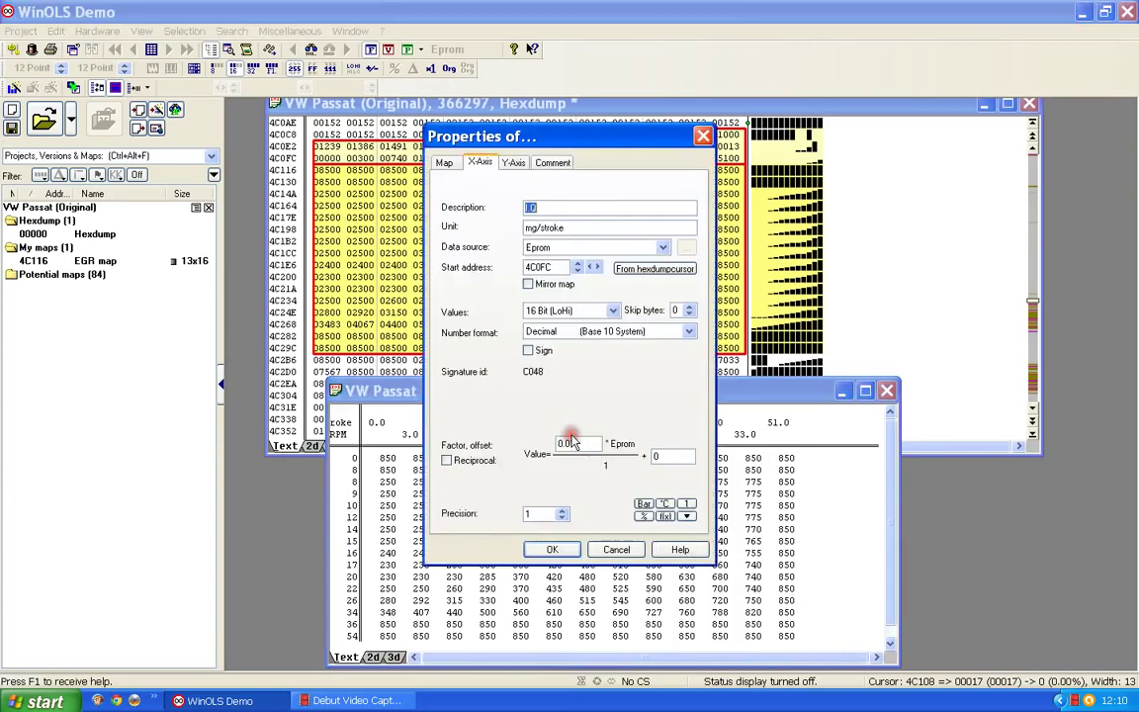
click(569, 228)
click(585, 441)
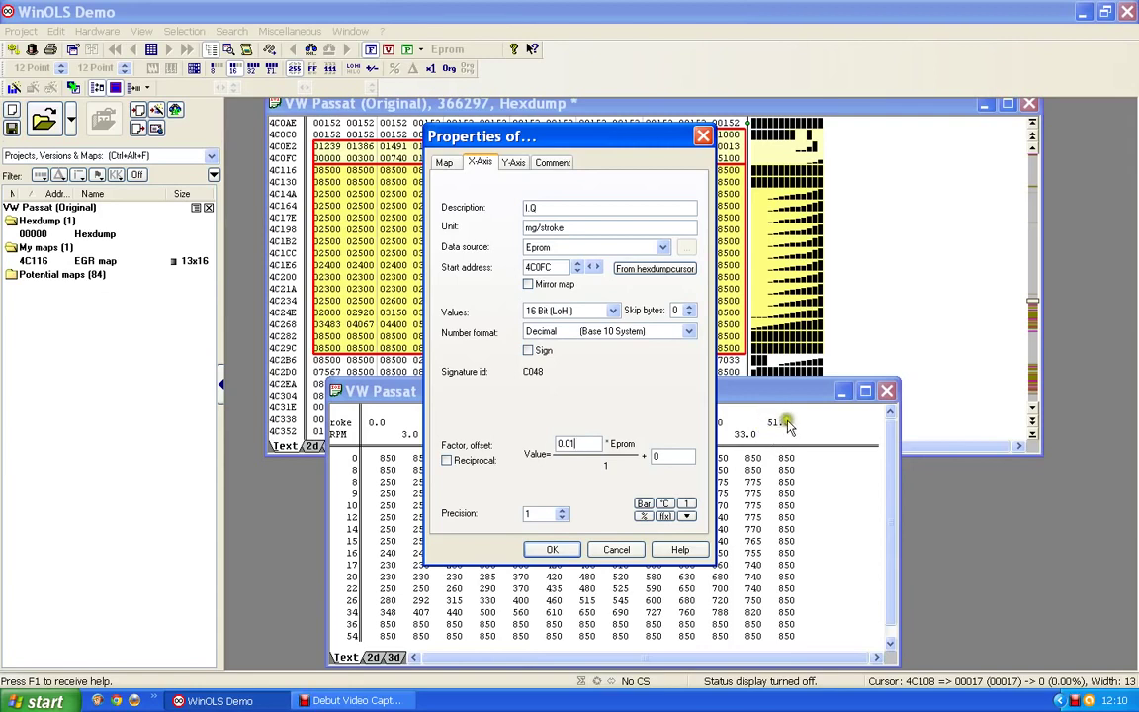
click(841, 429)
click(531, 512)
click(788, 428)
click(530, 516)
click(563, 510)
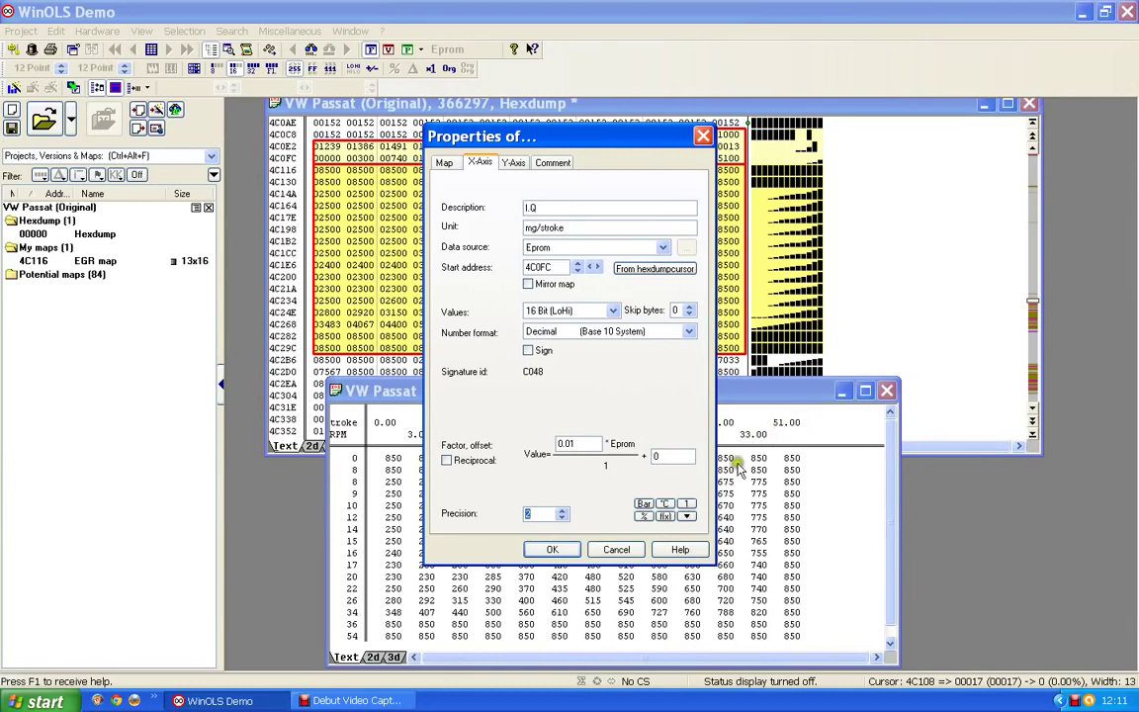
click(563, 517)
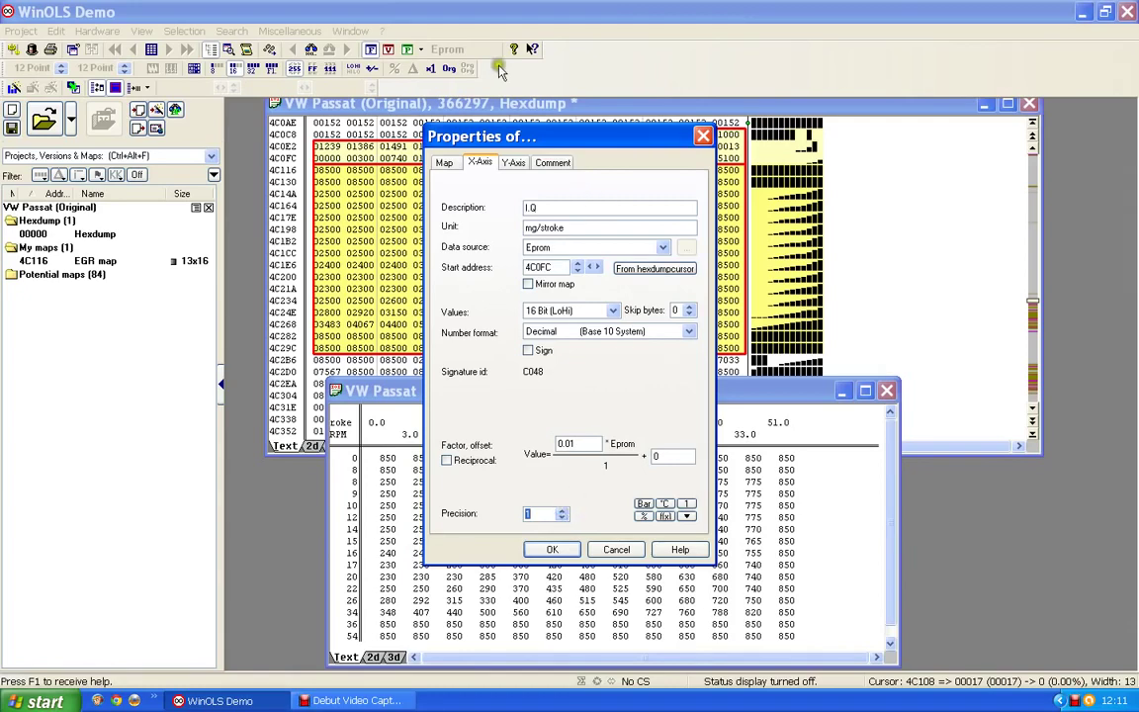
click(553, 549)
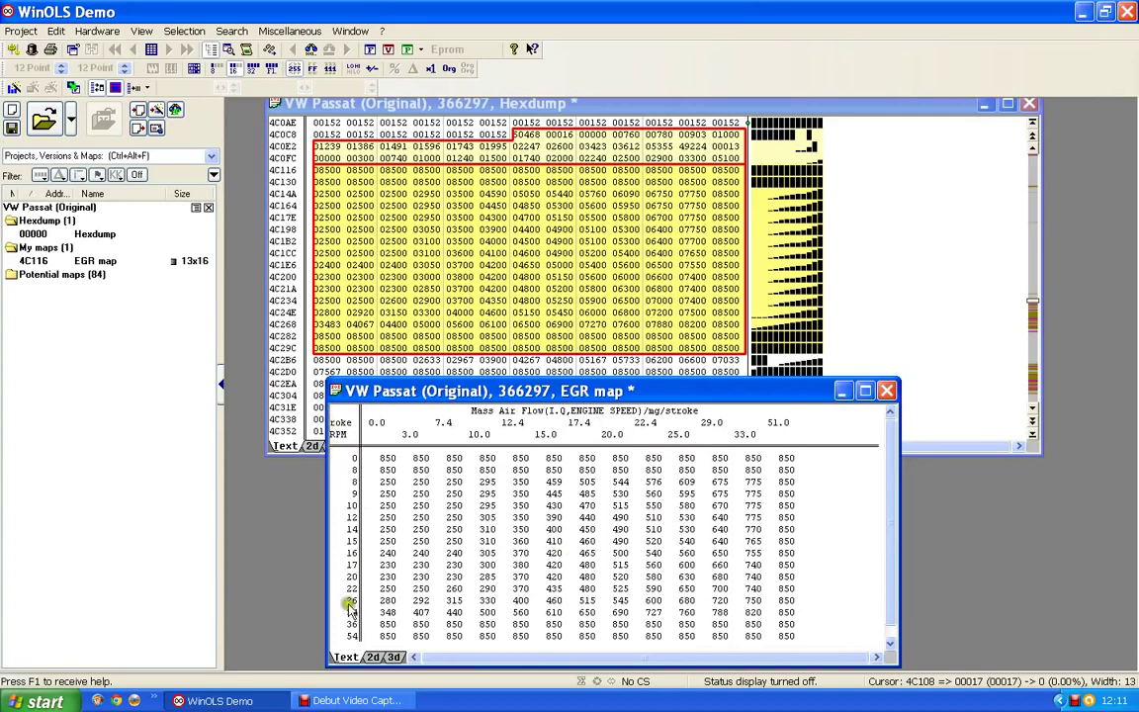
Compare factors 1 and 0.01 on the EGR map's engine speed axis, and apply a factor of 1.
double_click(341, 535)
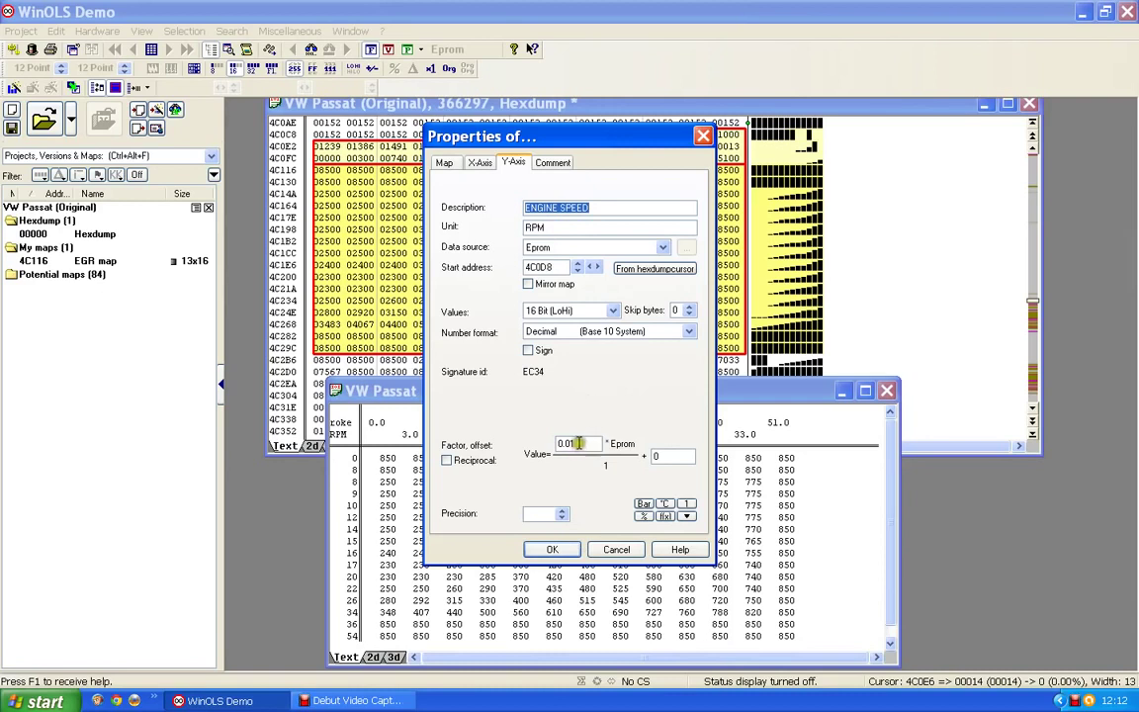
drag(577, 444, 528, 450)
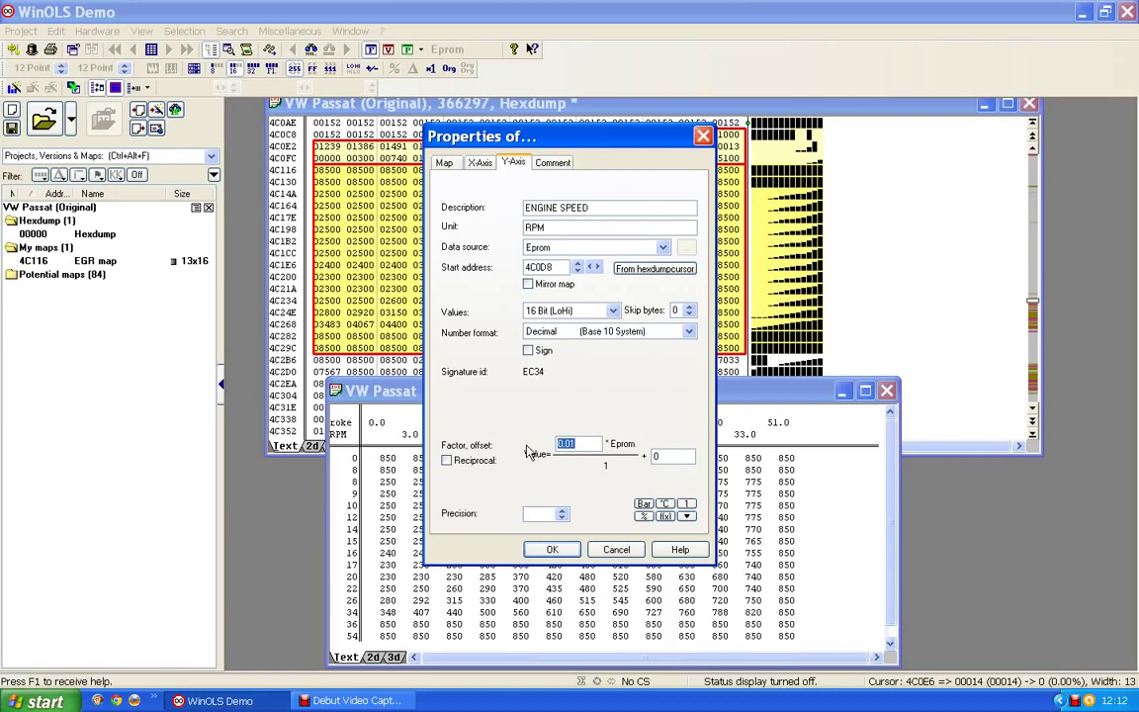
text(1)
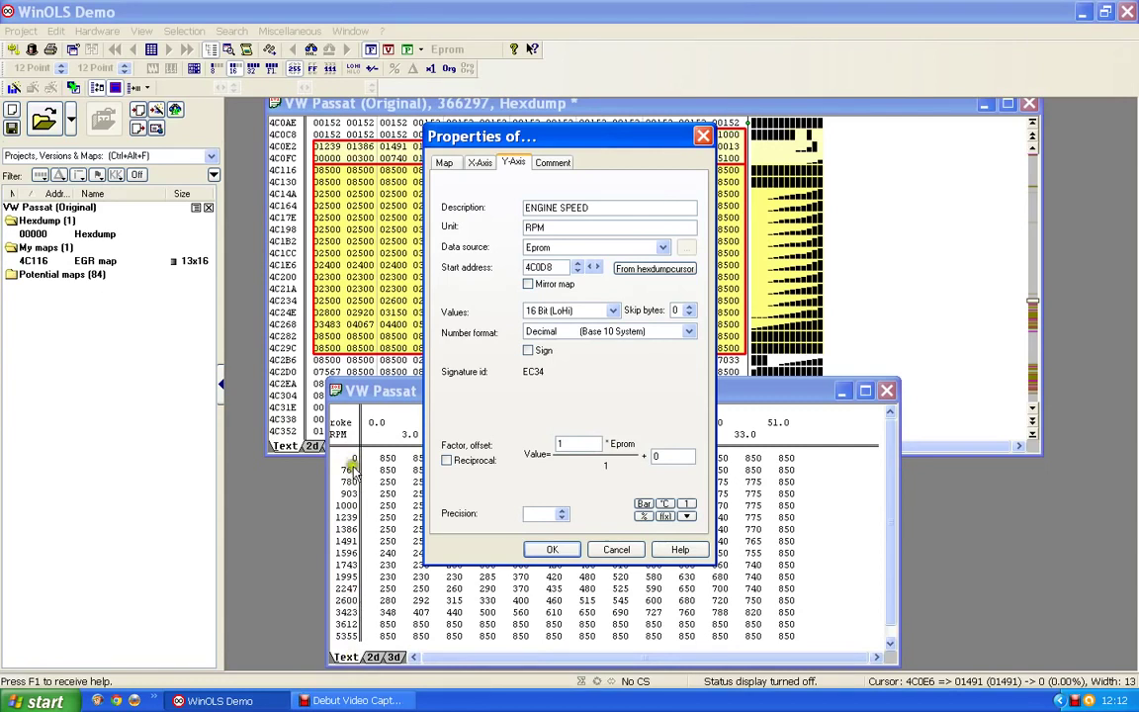
key(BackSpace)
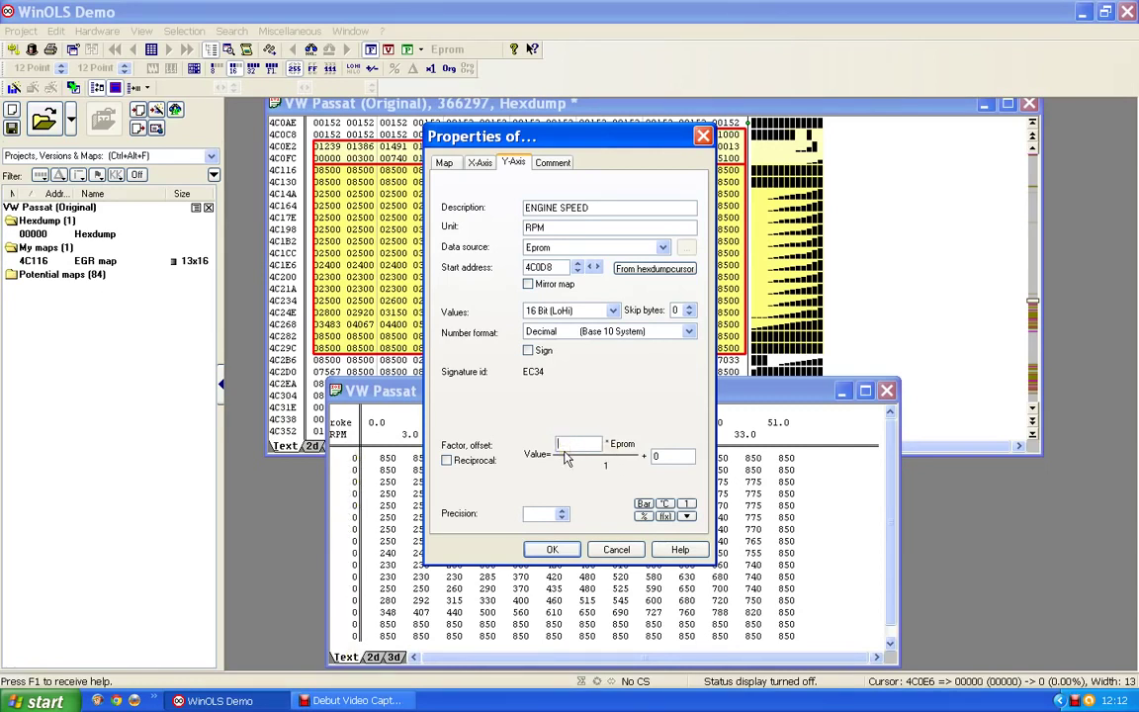
text(0.01)
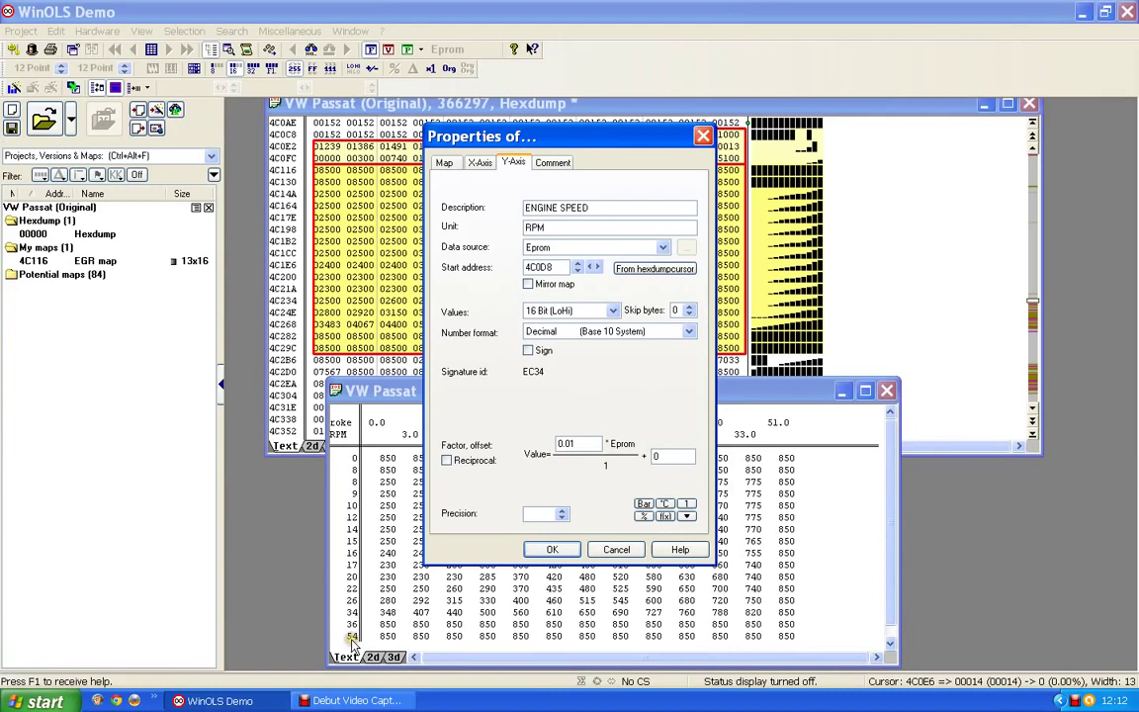
key(BackSpace)
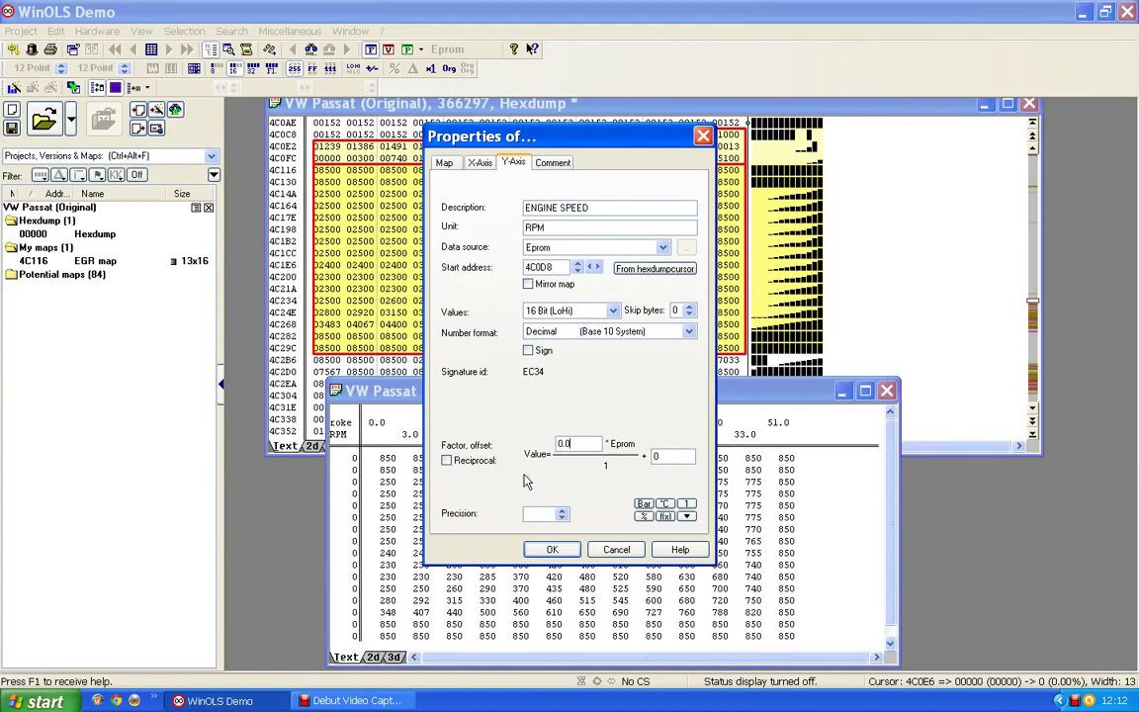
key(BackSpace)
key(BackSpace)
key(BackSpace)
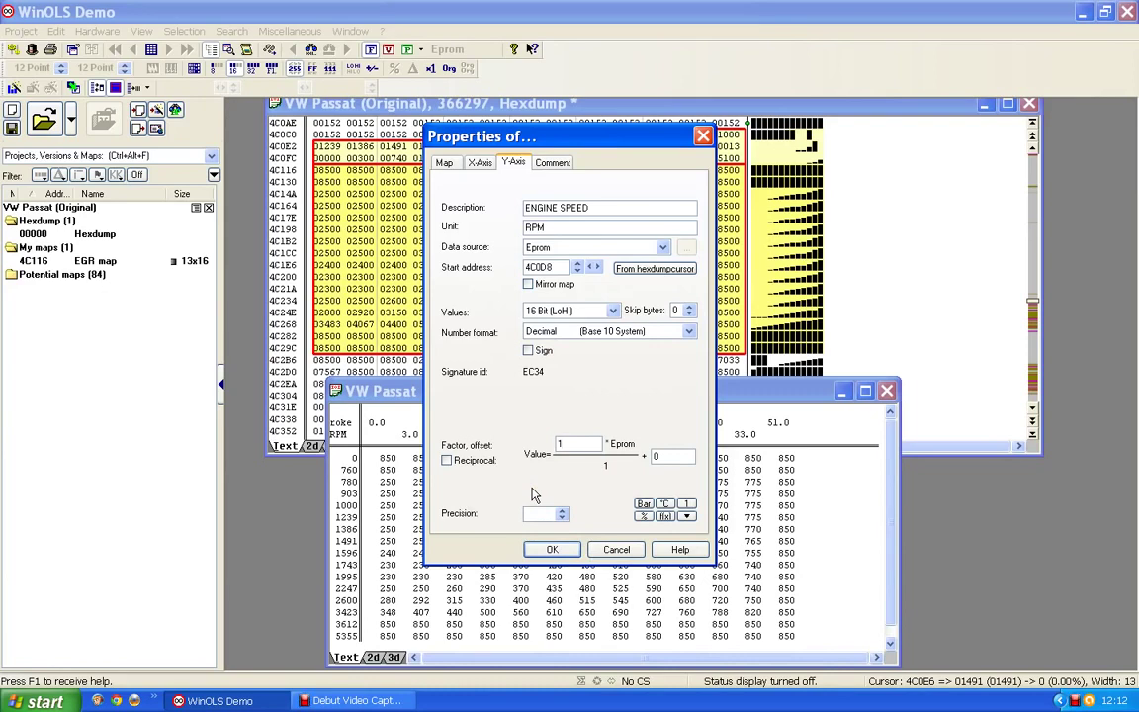
click(553, 551)
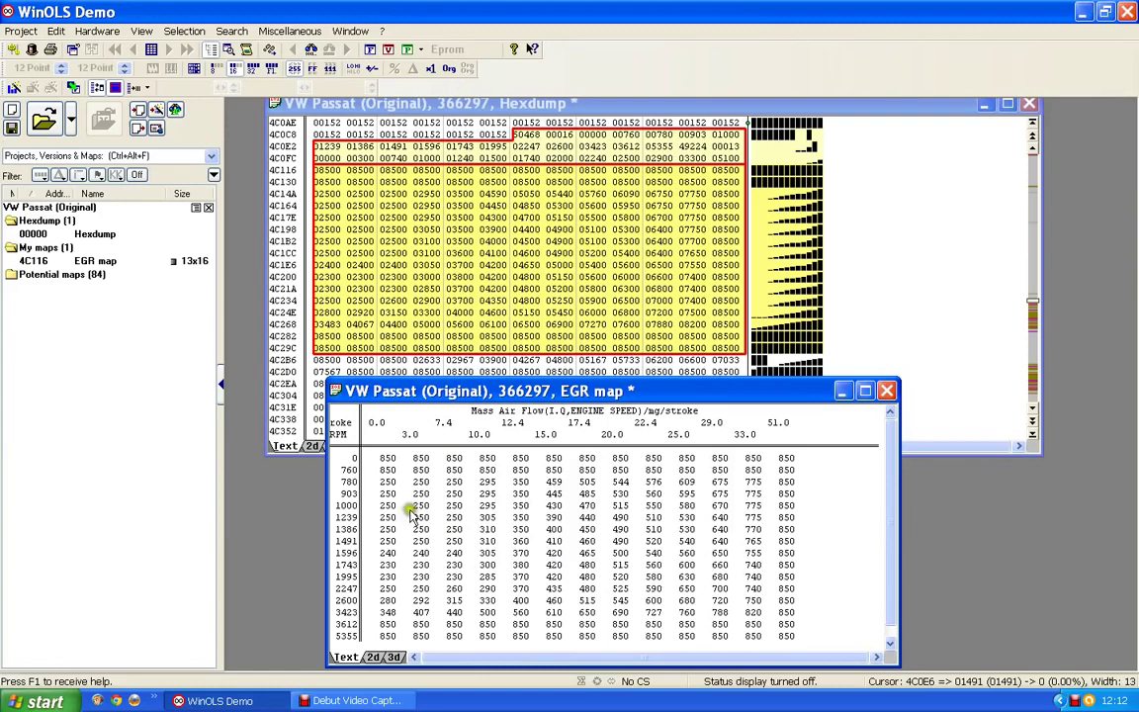
click(343, 541)
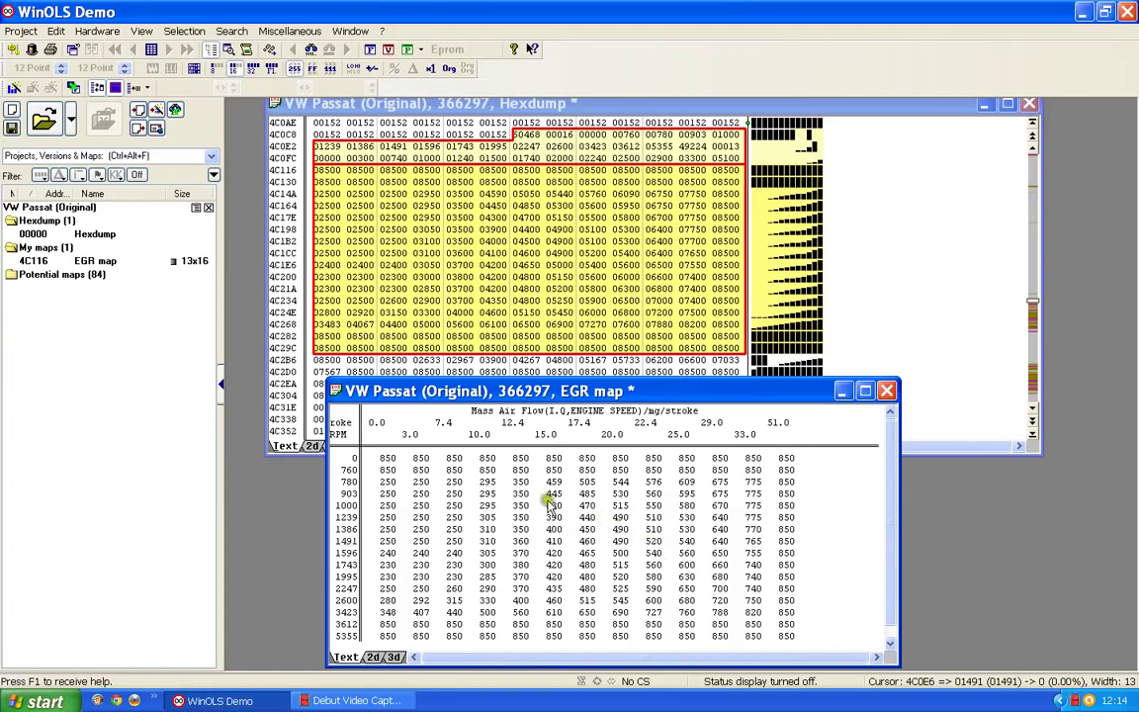
Display the EGR map in 3D and optimize the view parameters to examine its surface.
click(394, 657)
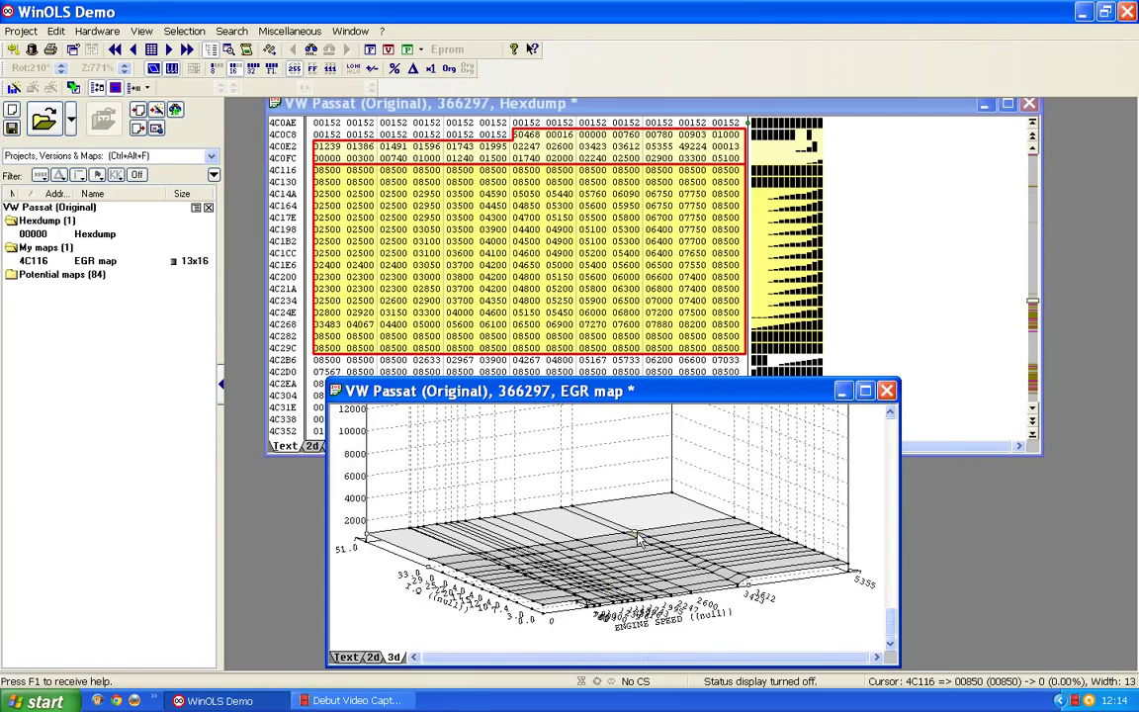
scroll(638, 538, up, 5)
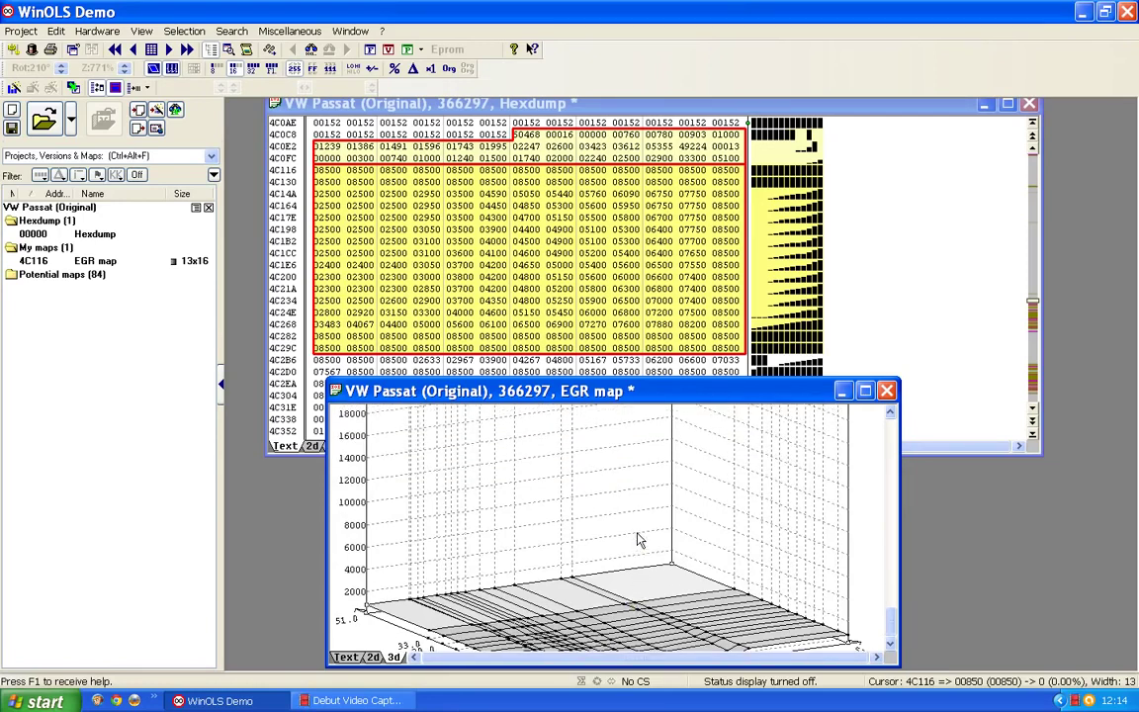
scroll(638, 539, up, 5)
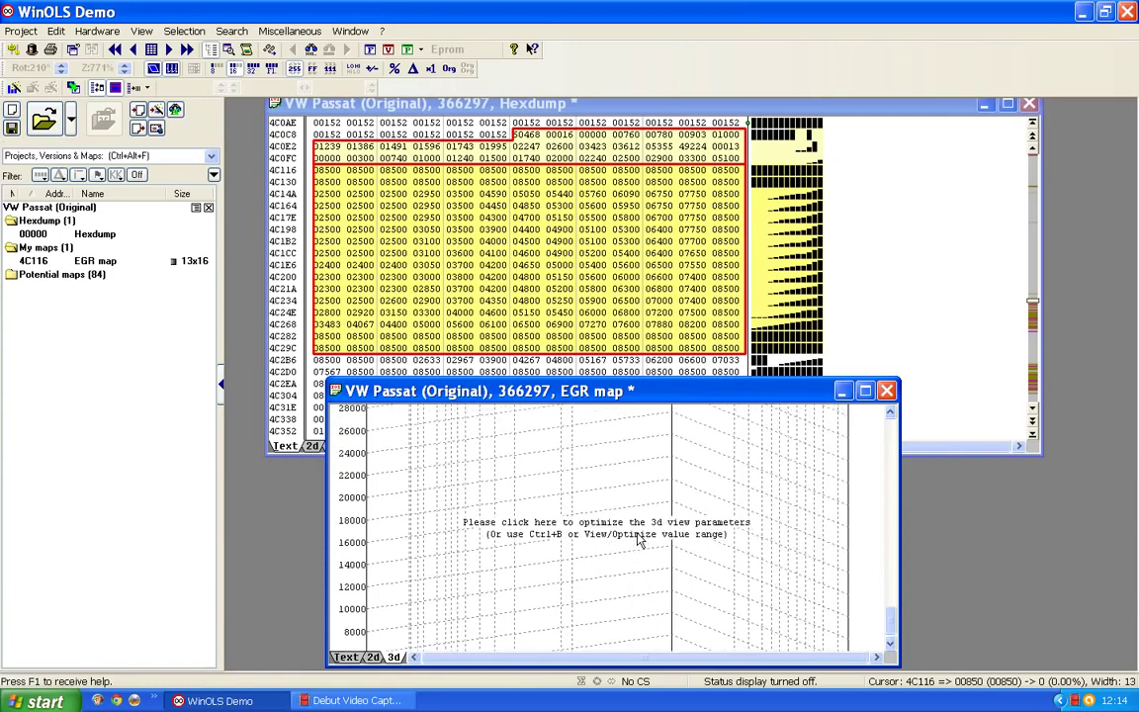
scroll(638, 539, up, 1)
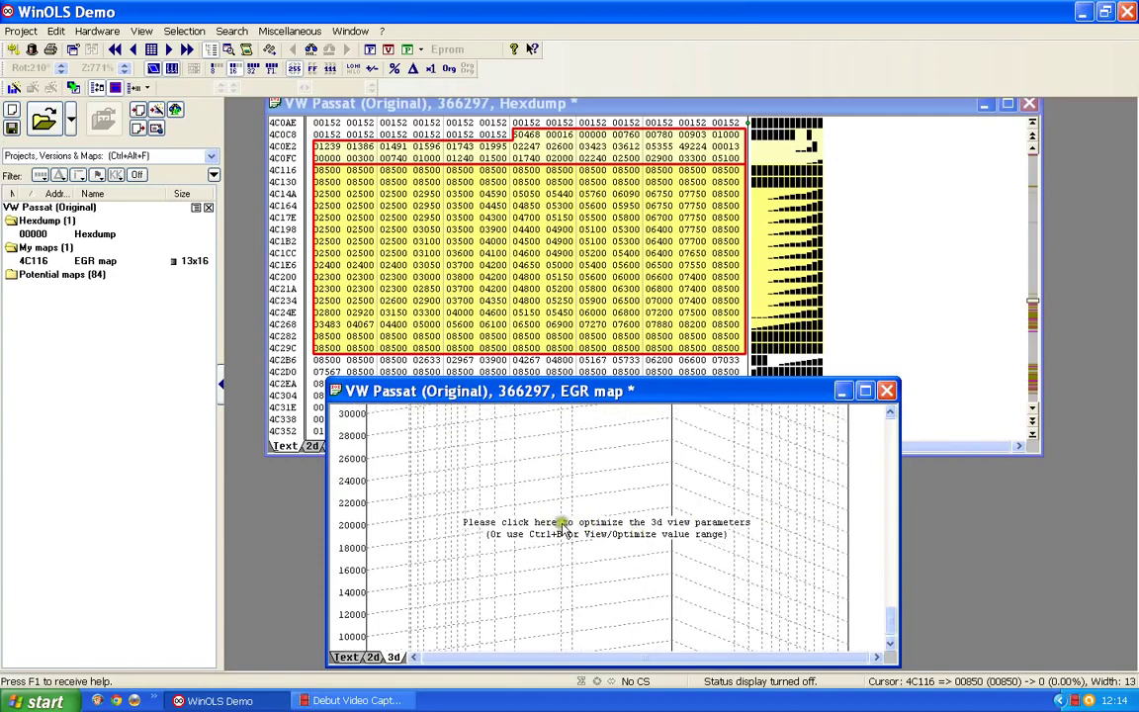
click(621, 534)
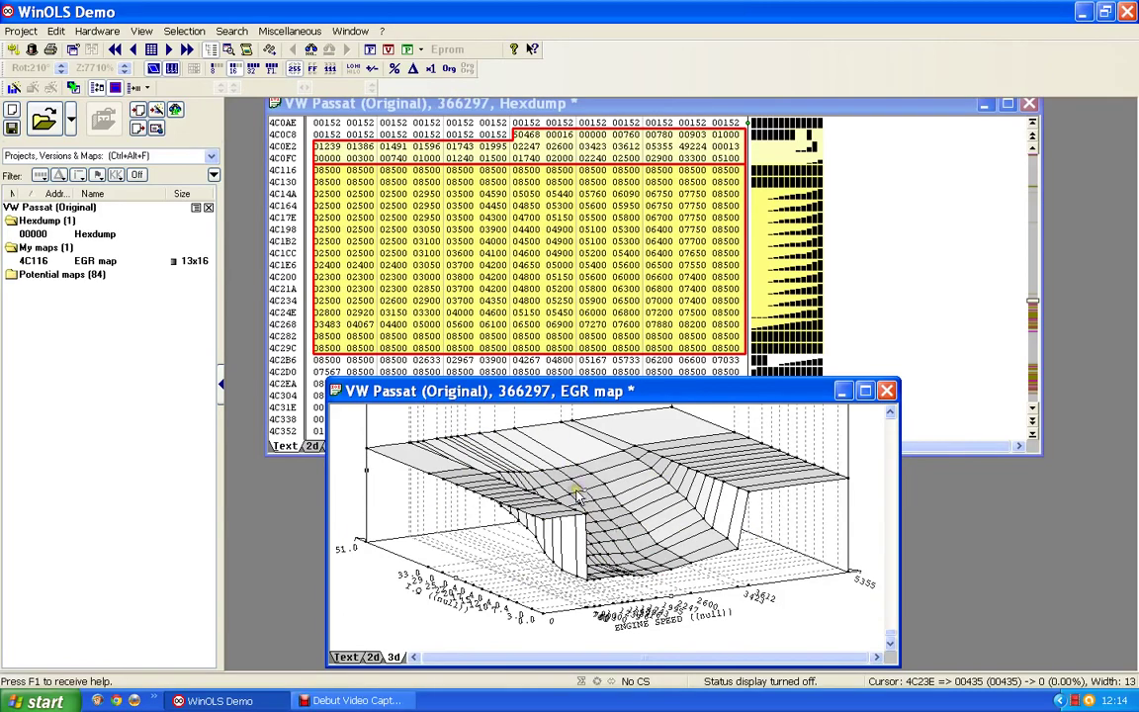
Check the EGR map's 2D graph, return it to the text table and close the map window.
click(372, 658)
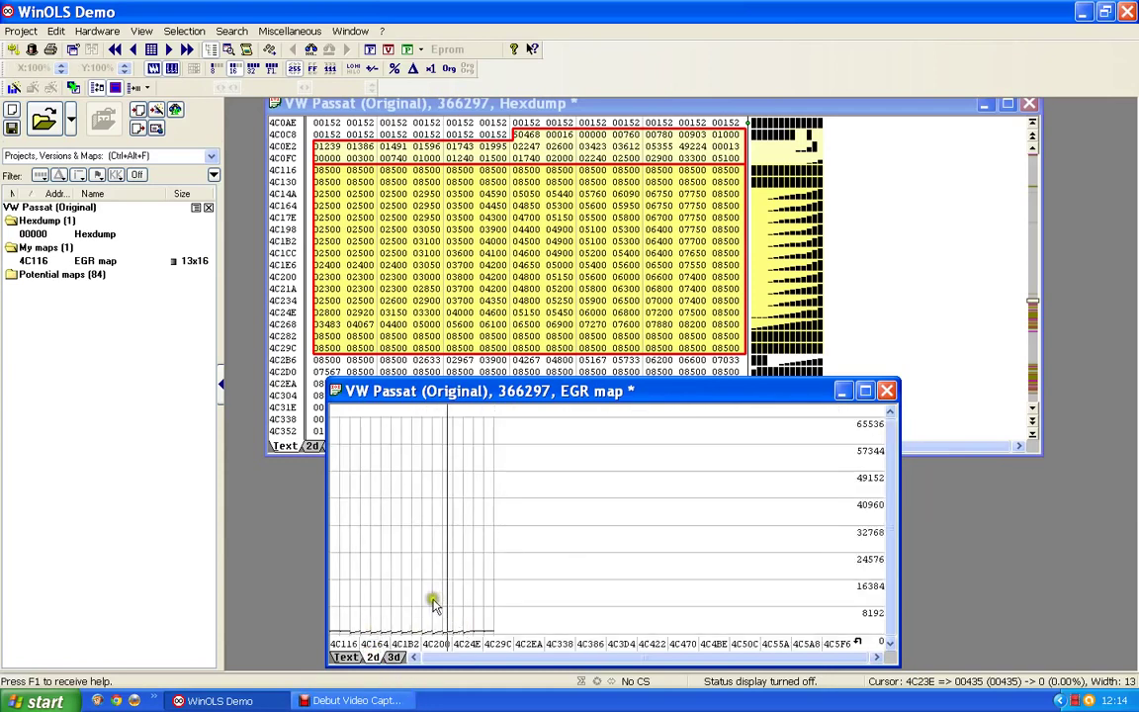
click(346, 658)
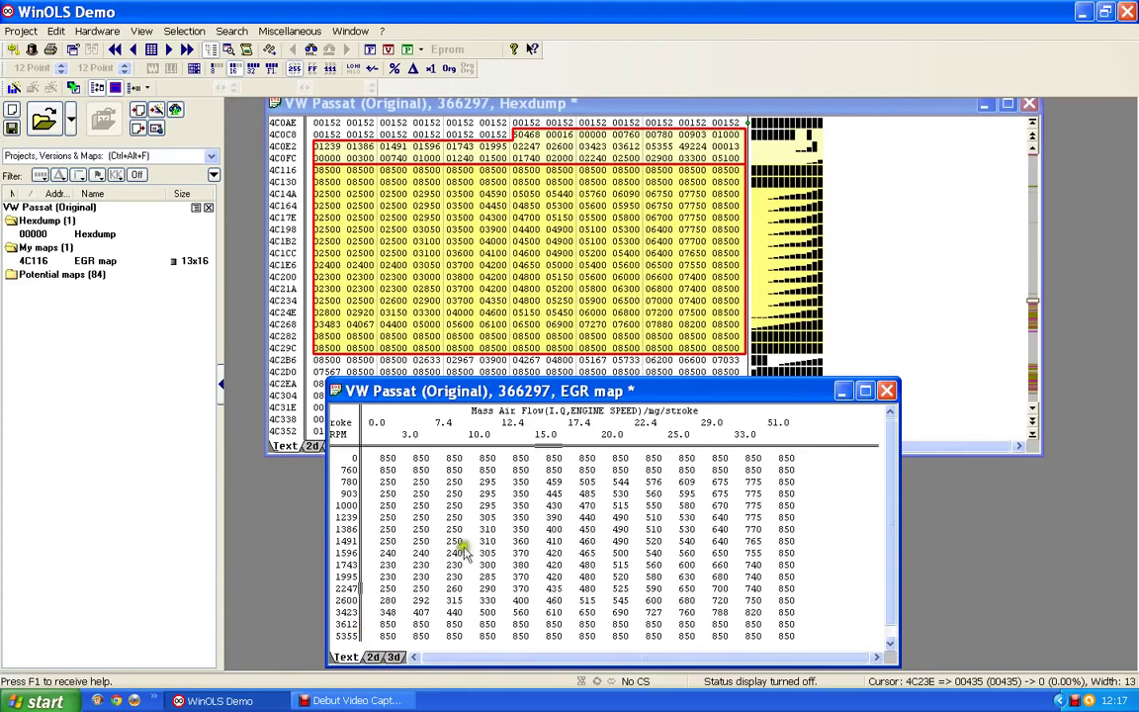
click(888, 392)
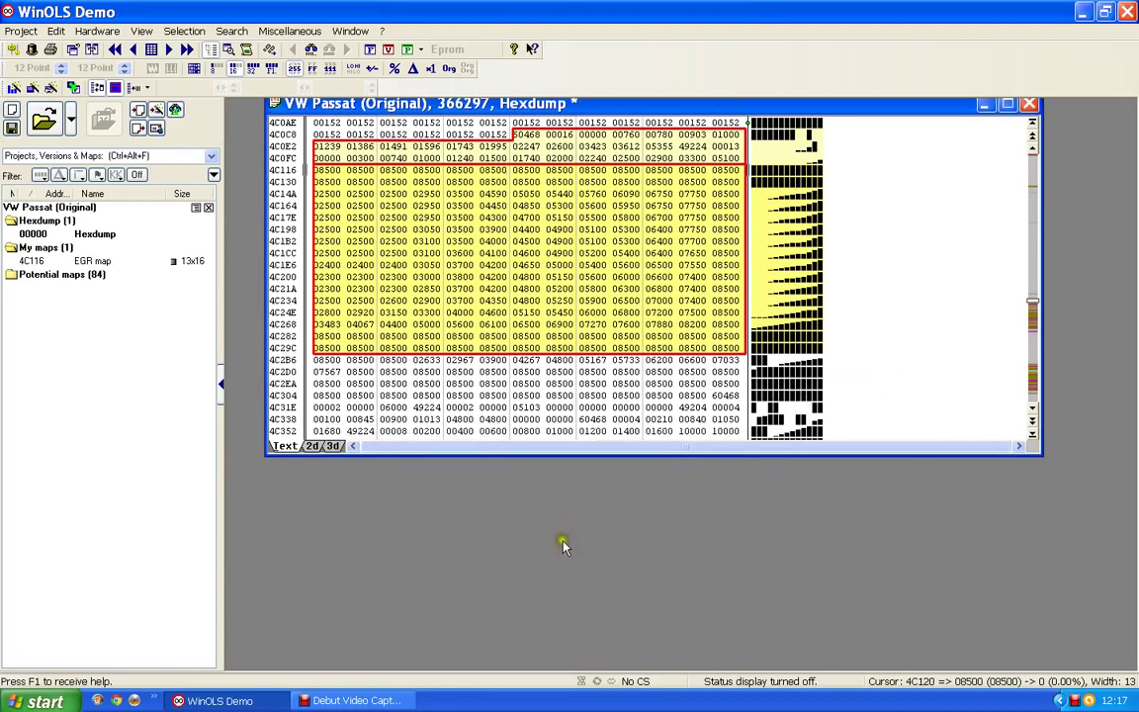